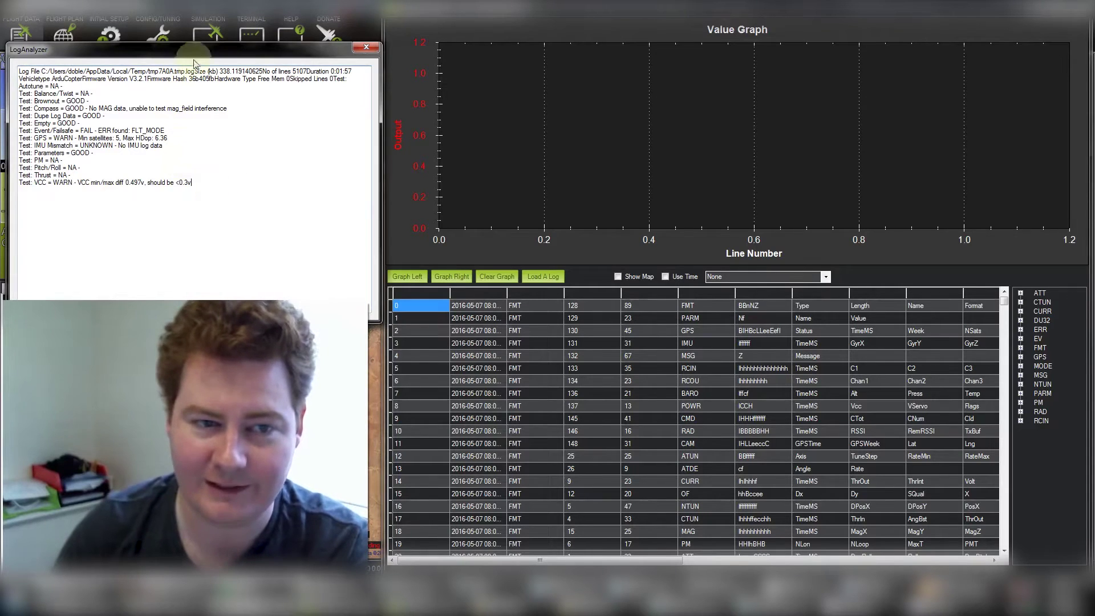
Nudge the Log Analyzer results window slightly upward
drag(204, 55, 204, 51)
Close the analyzer results, expand CTUN and plot BarAlt, zooming near line 2000
click(366, 44)
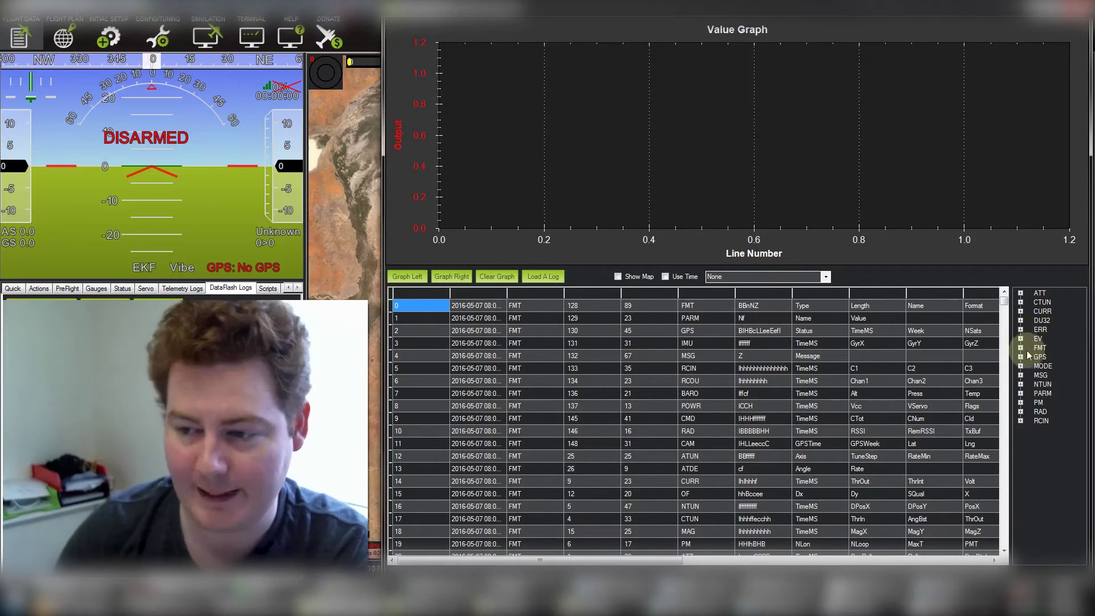
click(1020, 302)
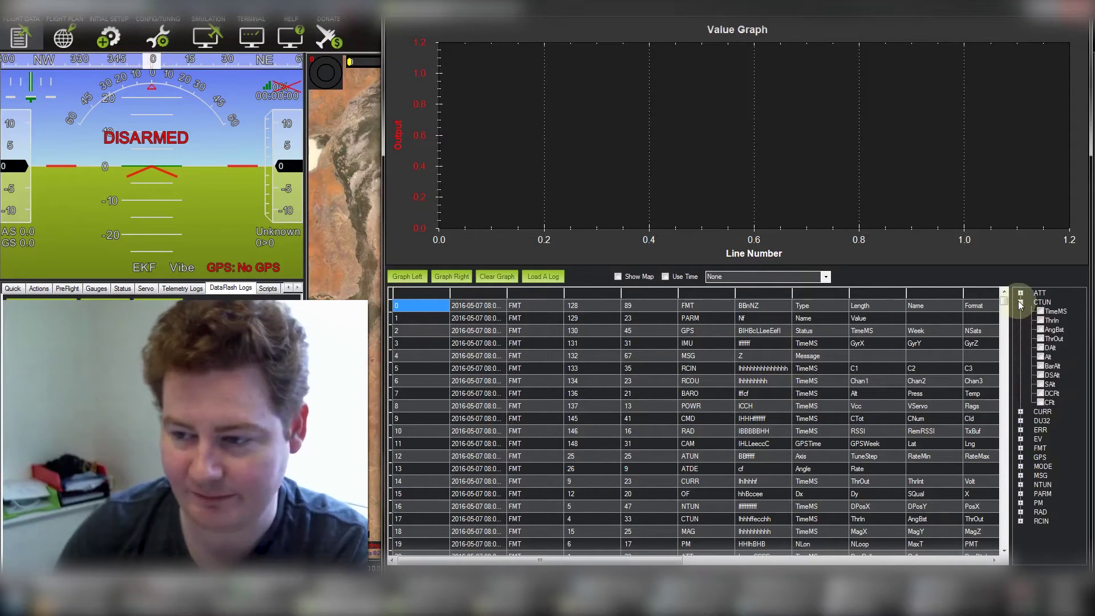
click(1020, 302)
click(1020, 303)
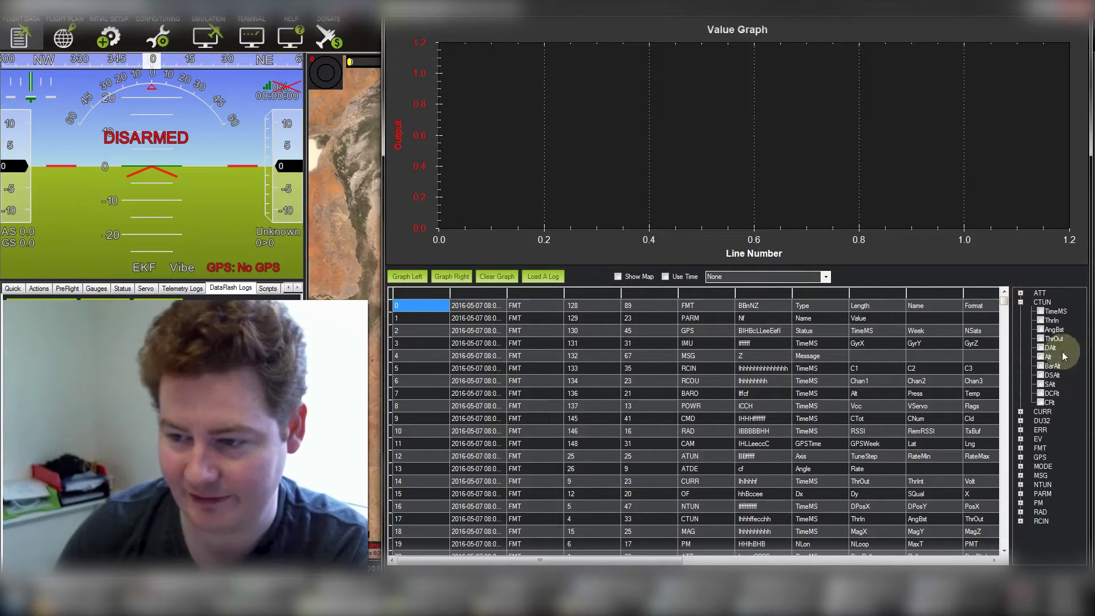
click(1048, 368)
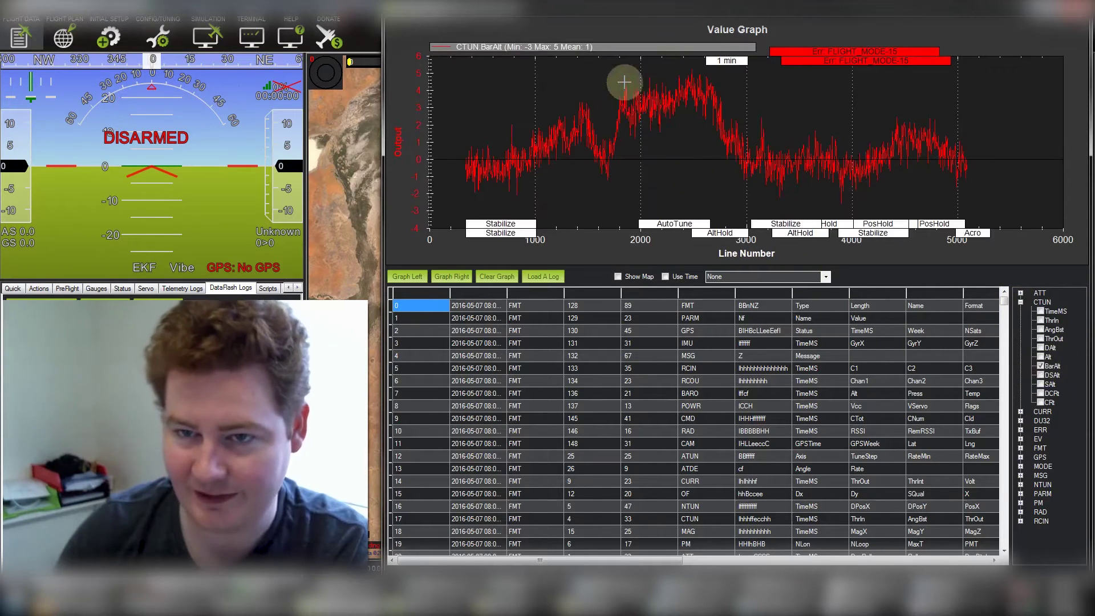
drag(616, 78, 668, 133)
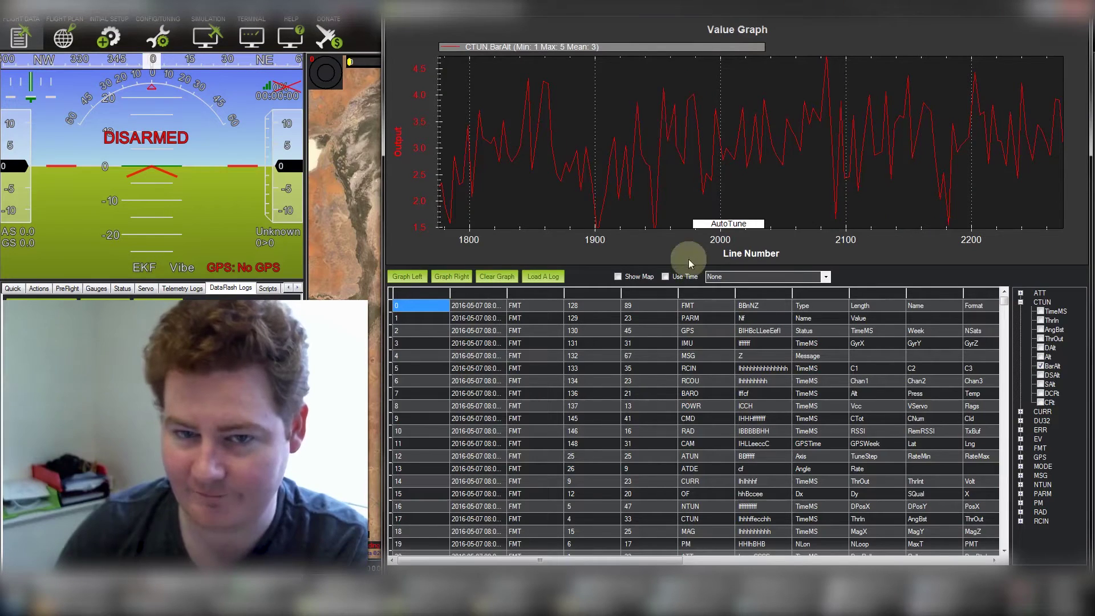
Switch to Use Time, clear and replot BarAlt, and zoom to 07:06–07:21
click(665, 276)
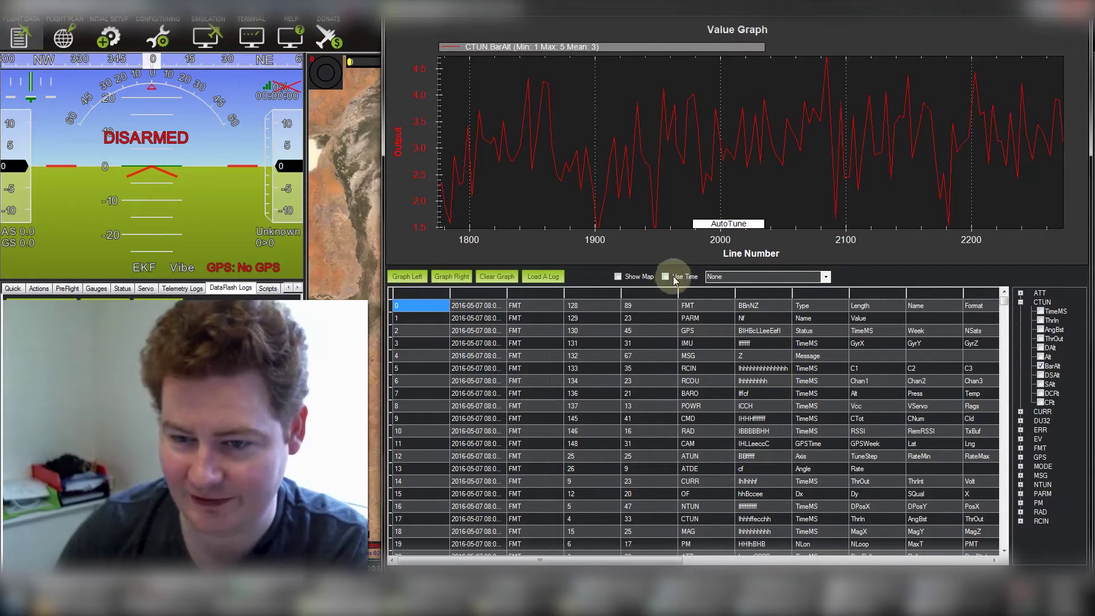
click(504, 279)
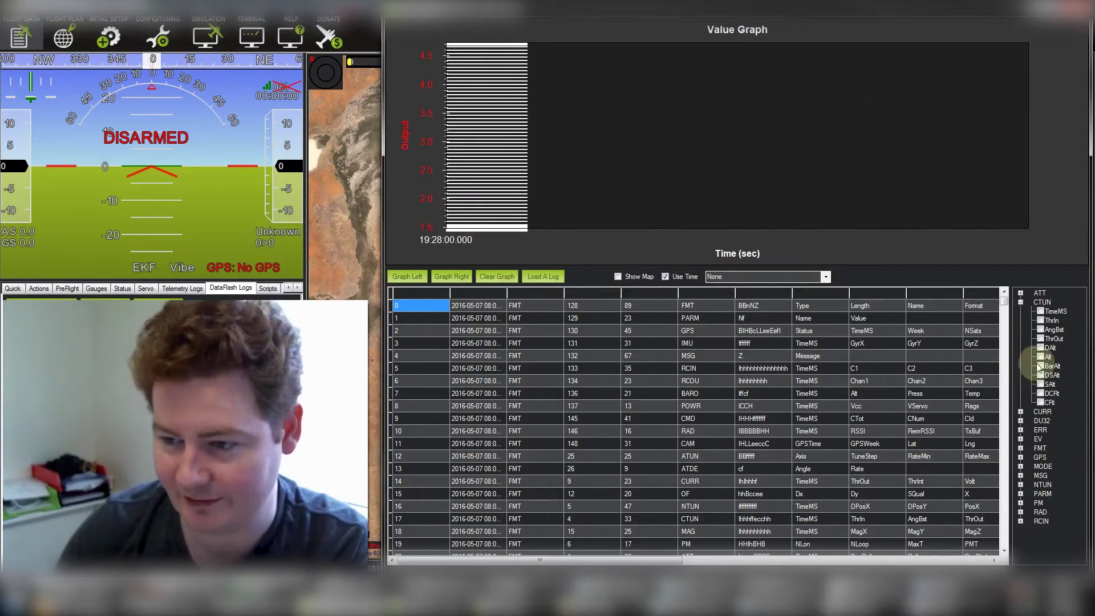
click(1041, 365)
click(496, 276)
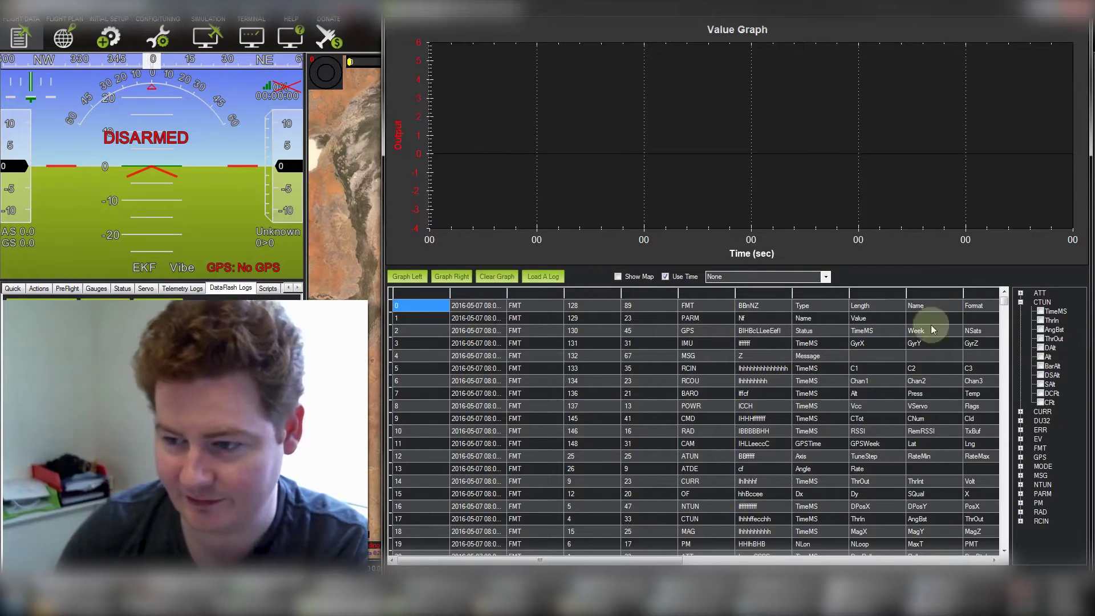
click(1041, 365)
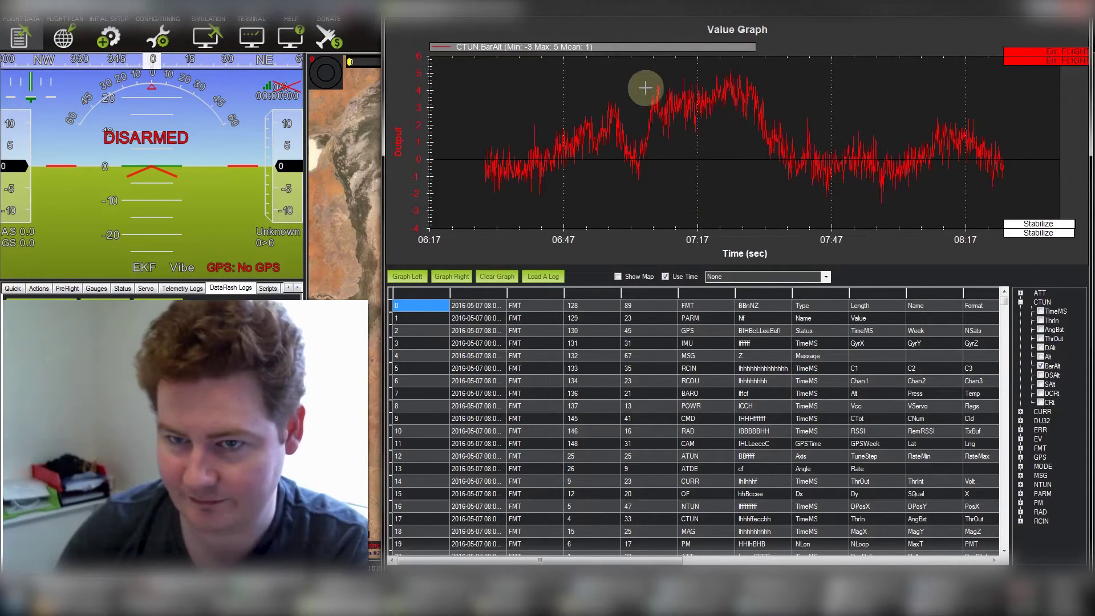
drag(646, 80, 719, 142)
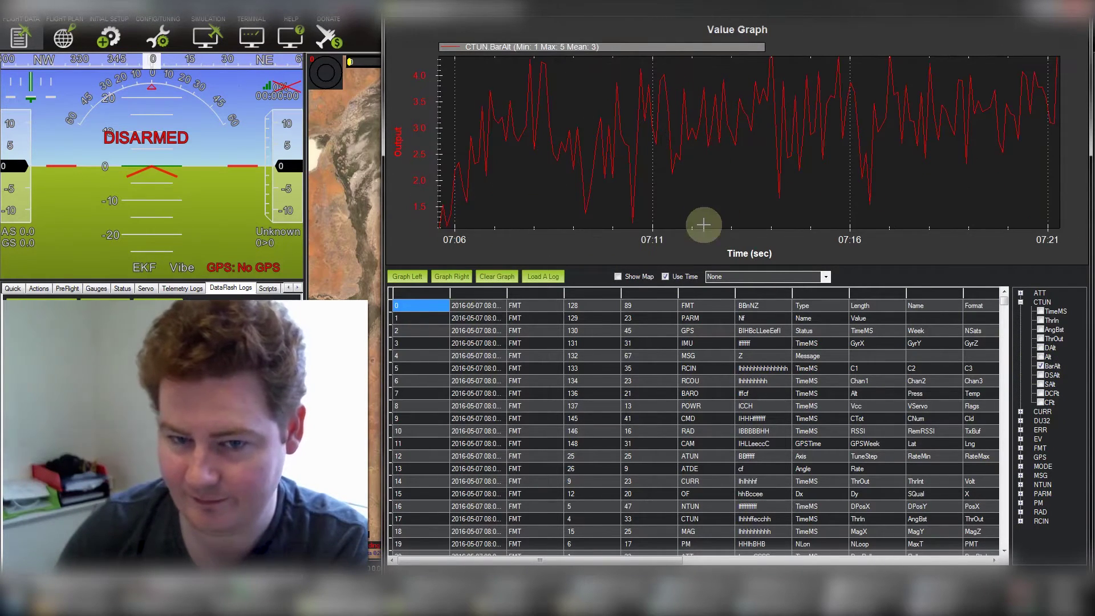
Zoom the BarAlt trace further so it spans 07:06–07:16
drag(446, 61, 856, 238)
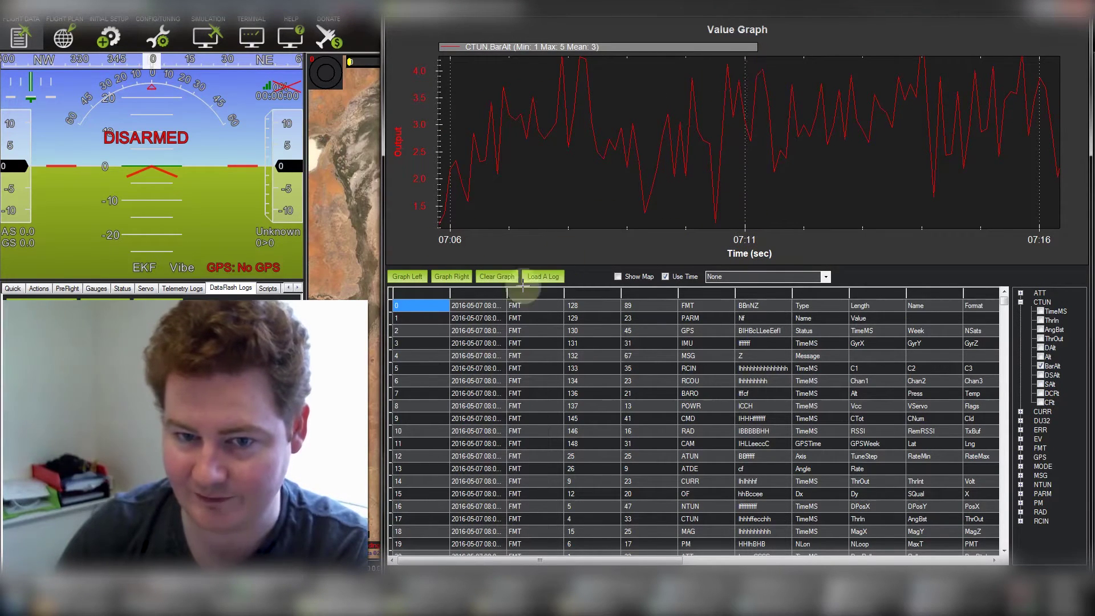
Narrow the graph to 07:06–07:11 and enable Show Point Values from its context menu
click(427, 308)
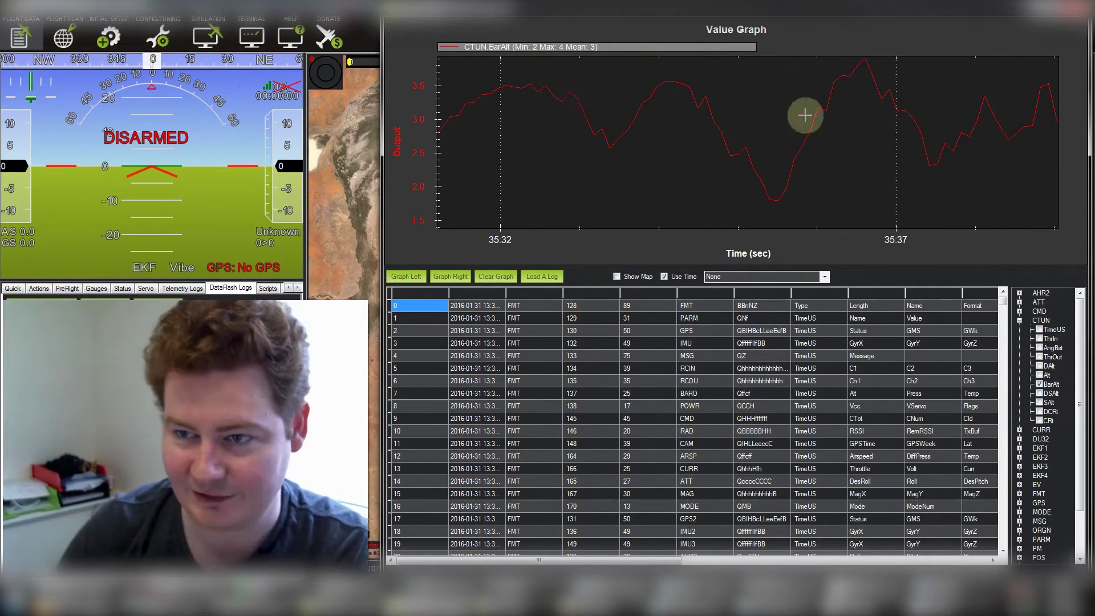
right_click(629, 164)
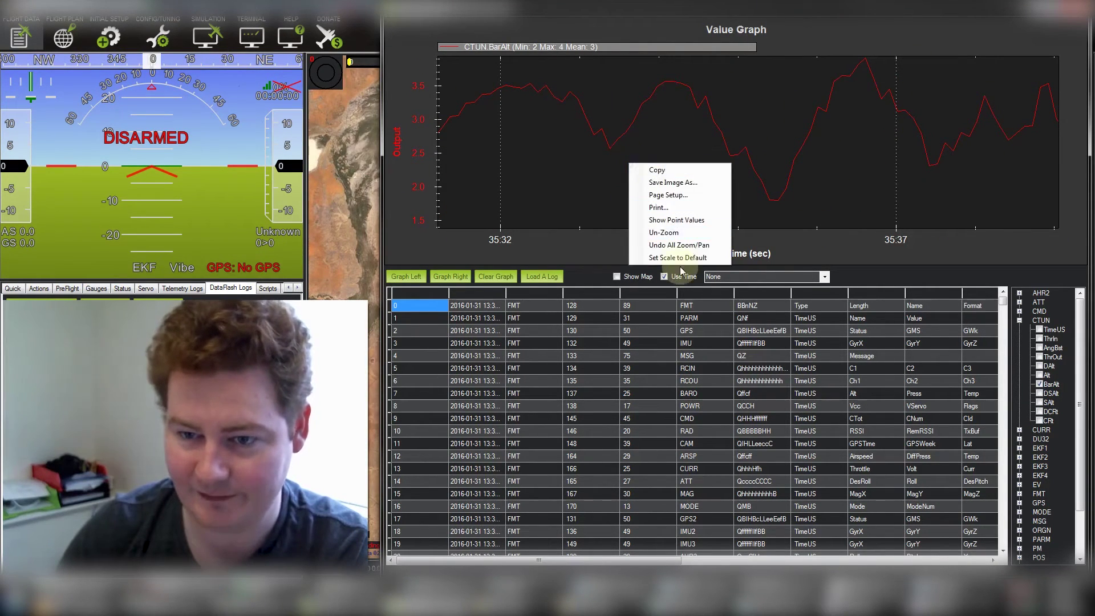
click(673, 220)
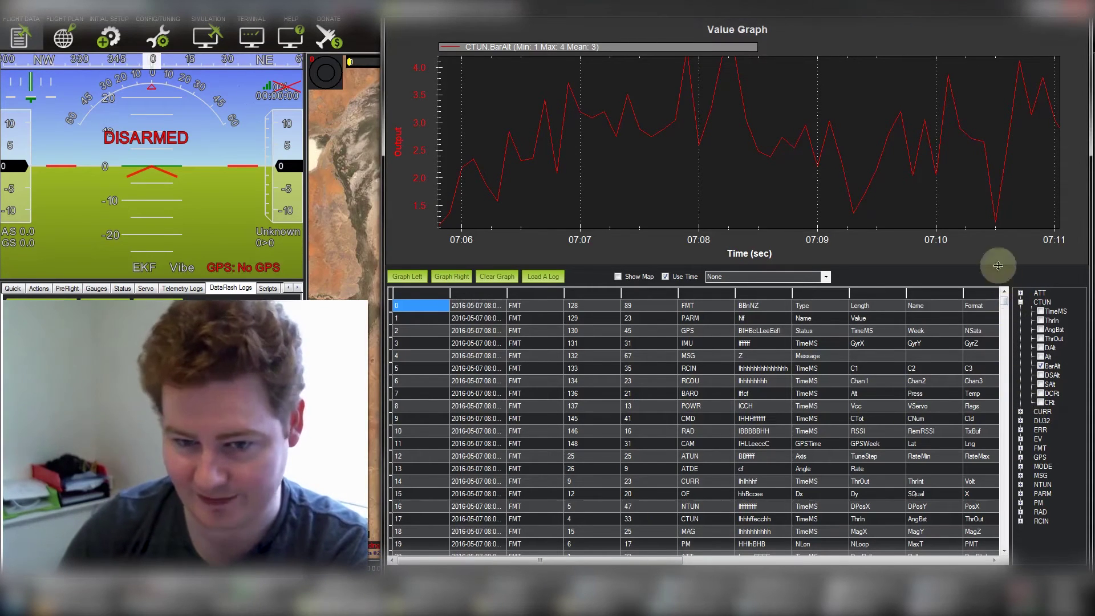
Scroll the message table to the PARM rows and select LOG_BITMASK's value of 894
click(727, 479)
scroll(727, 479, down, 11)
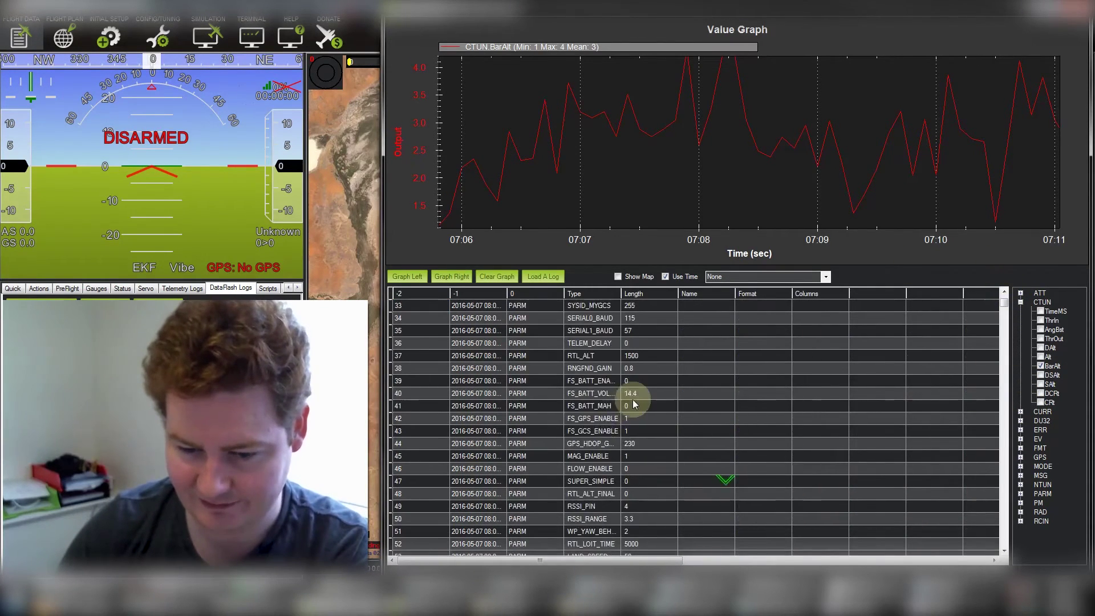
scroll(627, 399, down, 8)
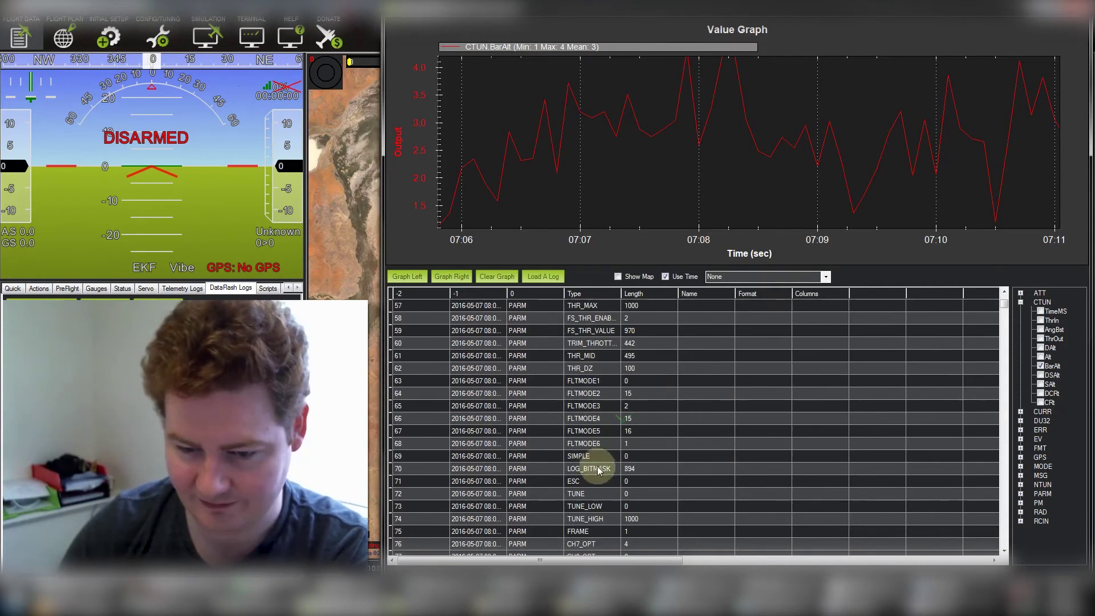
click(641, 470)
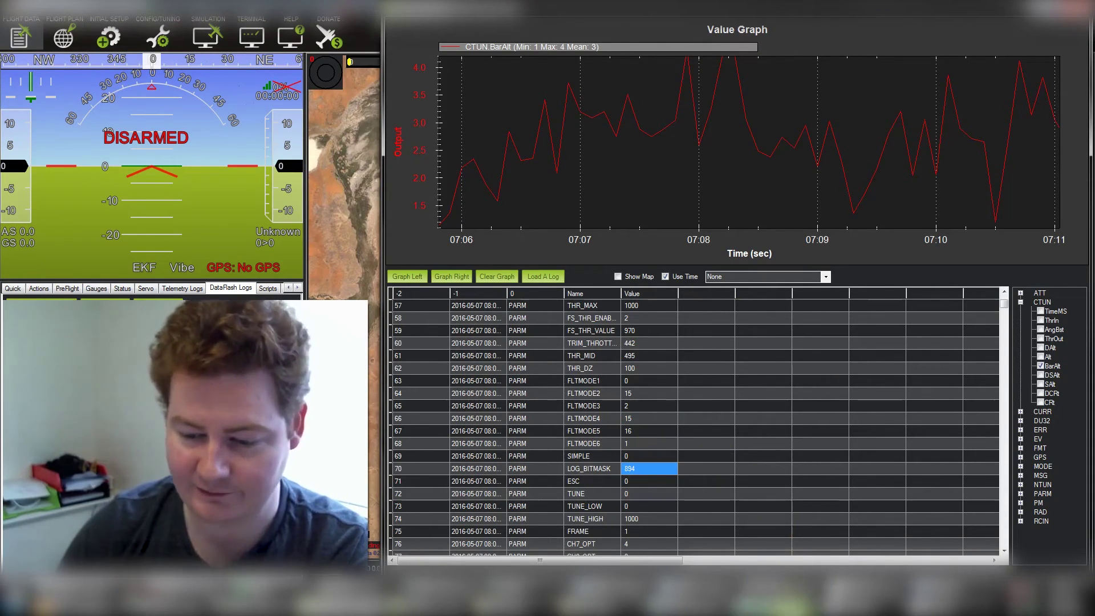
Bring the LOG_BITMASK_CALC workbook forward and show the SUMIF formula totalling 9214
click(775, 602)
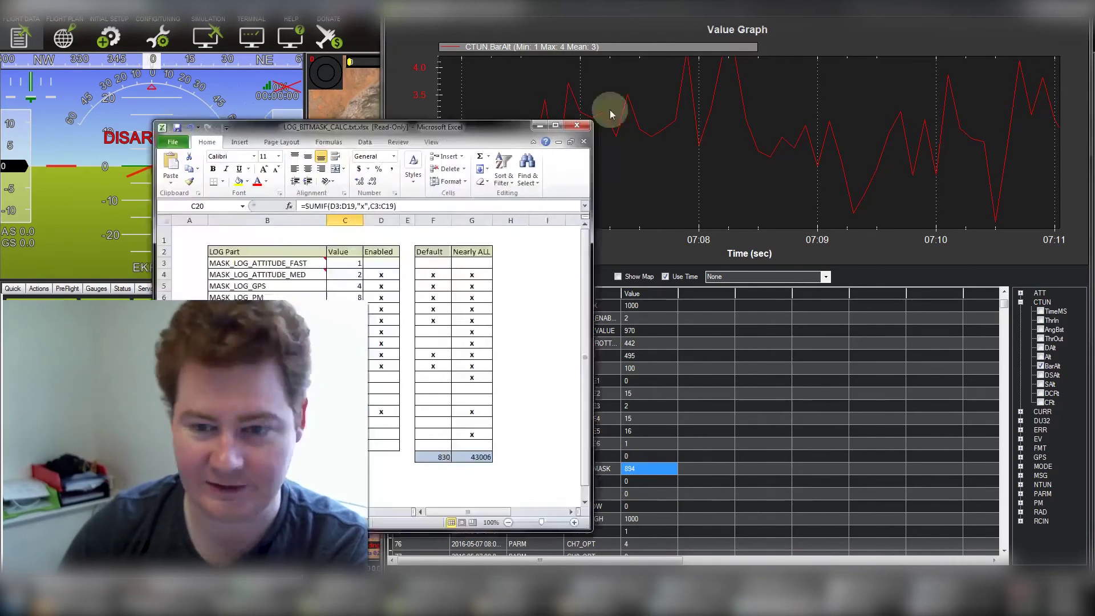
drag(611, 110, 755, 64)
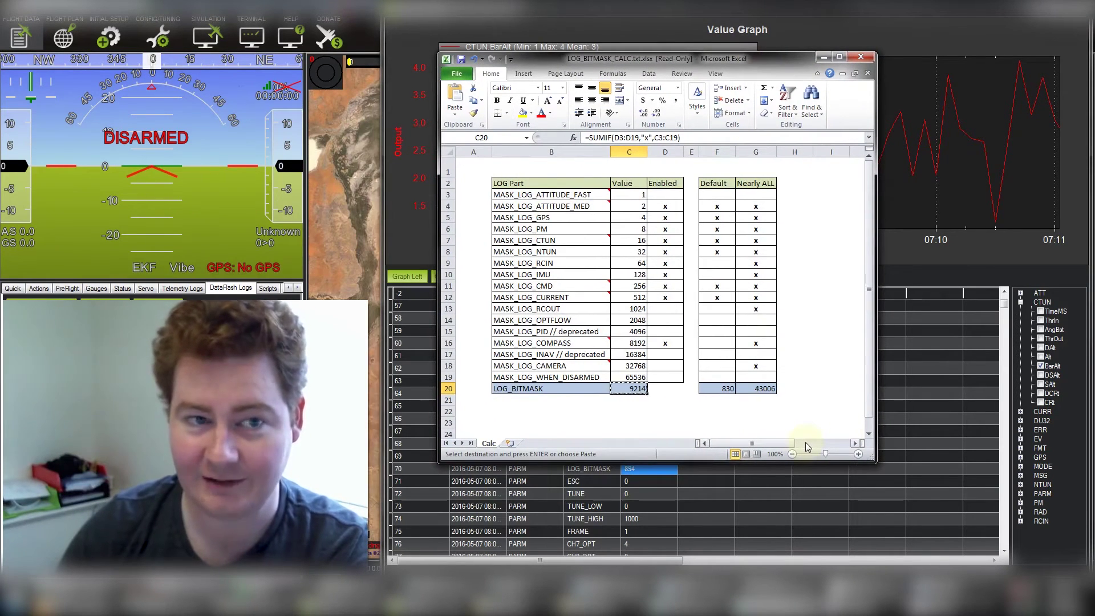
click(659, 401)
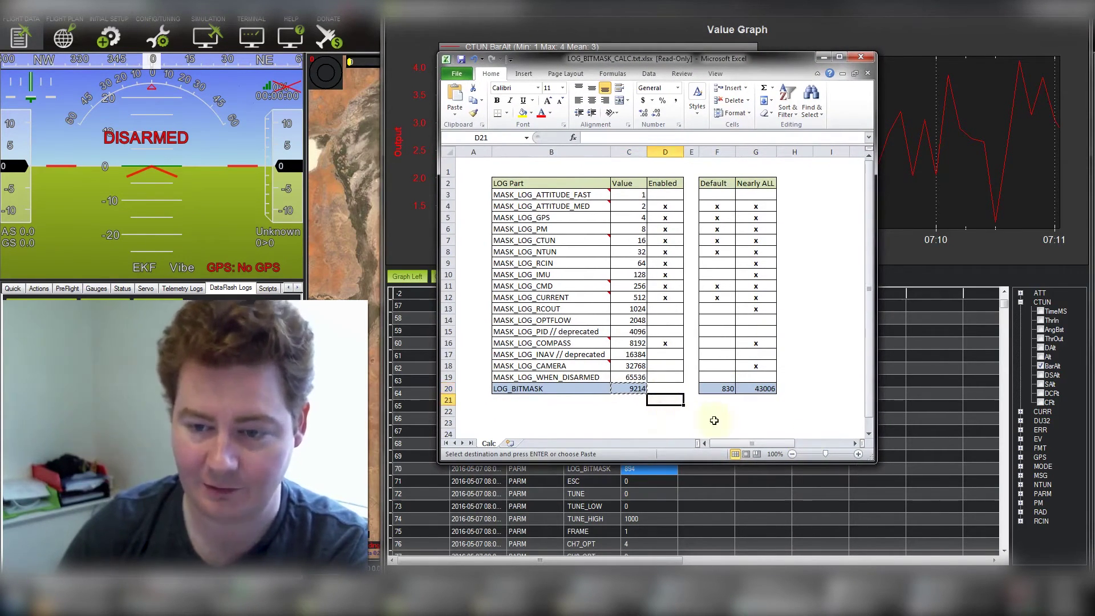
click(641, 391)
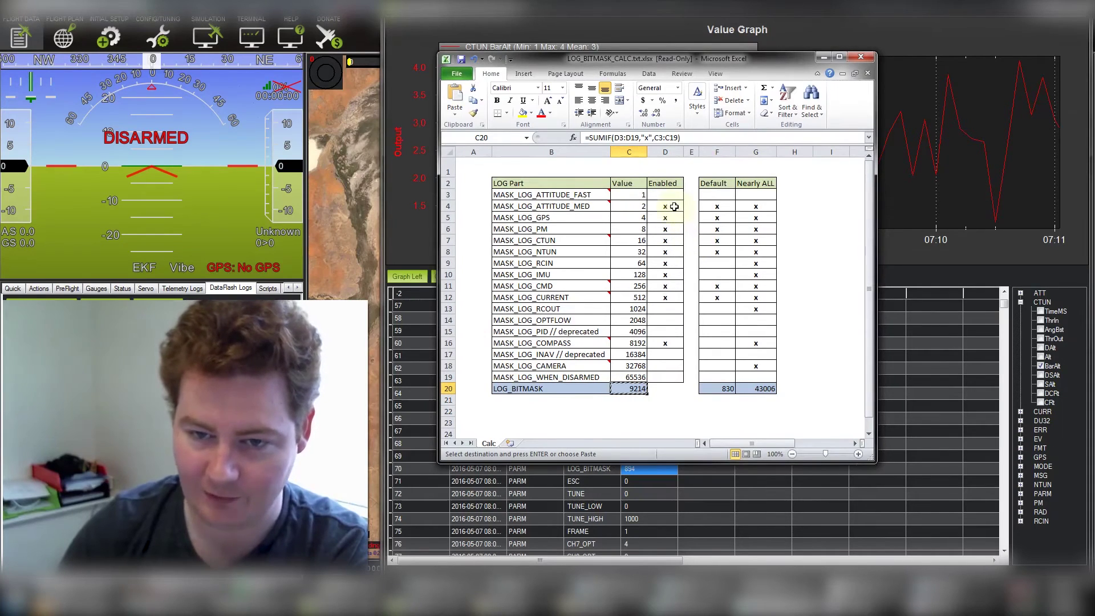
Review the Enabled column marks, including unmarked OPTFLOW and the IMU entry
drag(674, 206, 665, 310)
click(664, 321)
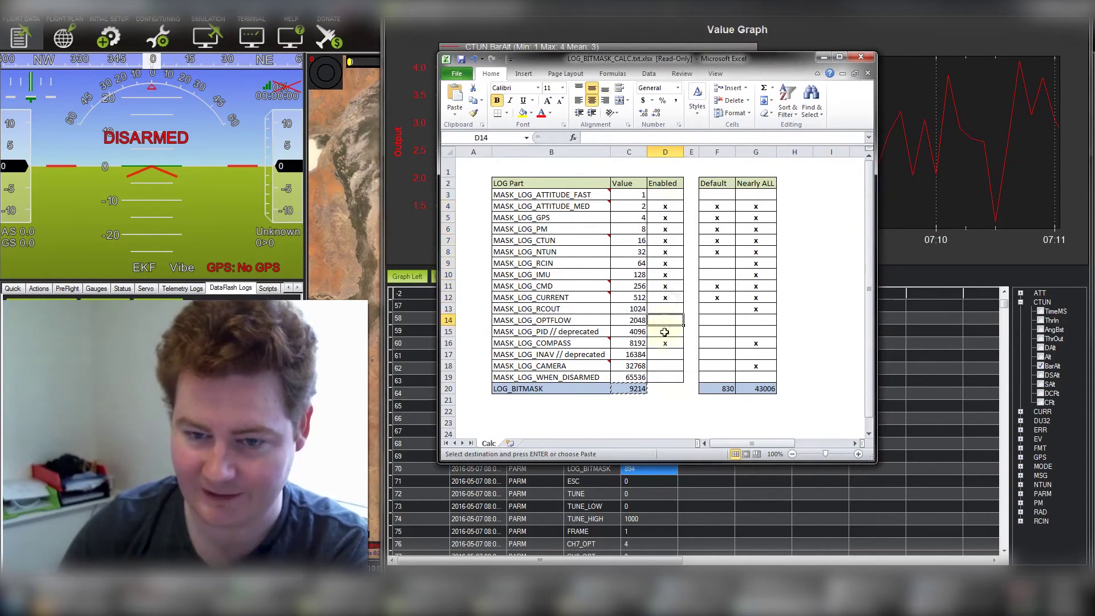
click(668, 275)
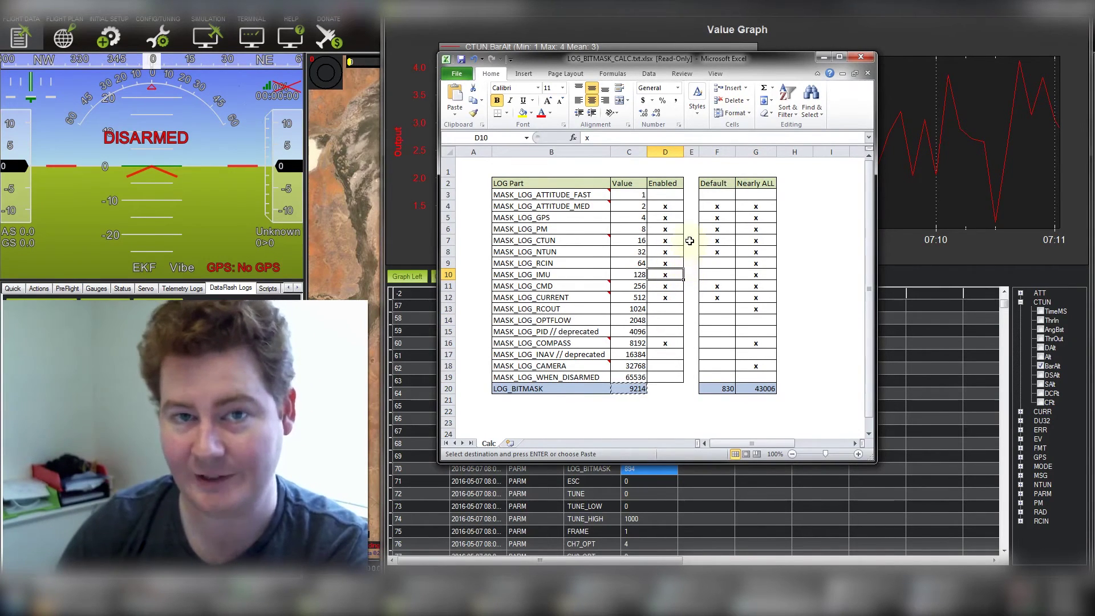
click(661, 399)
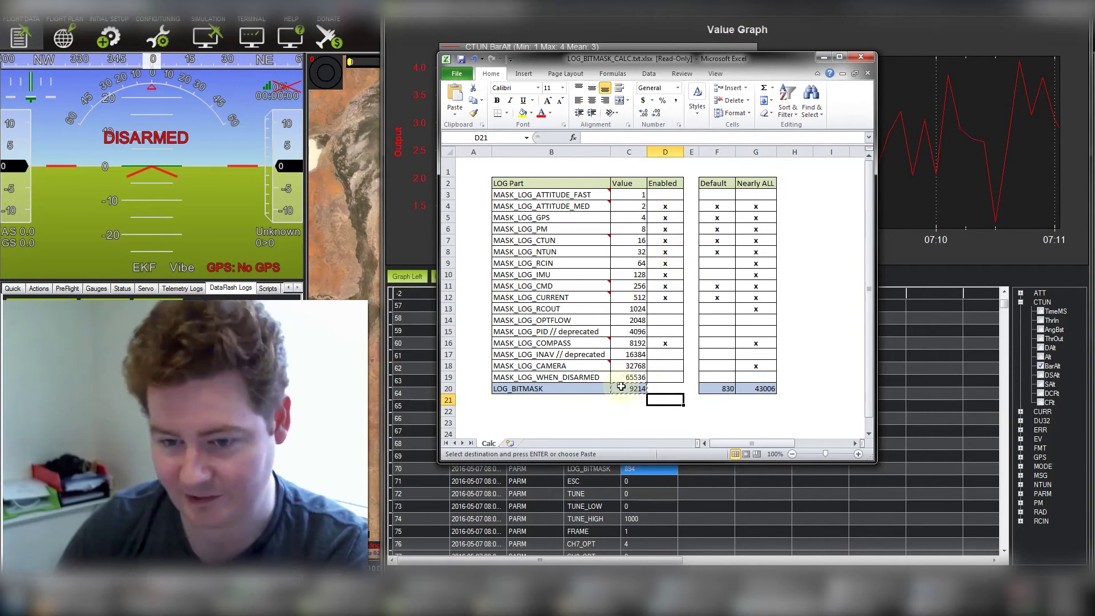
click(668, 393)
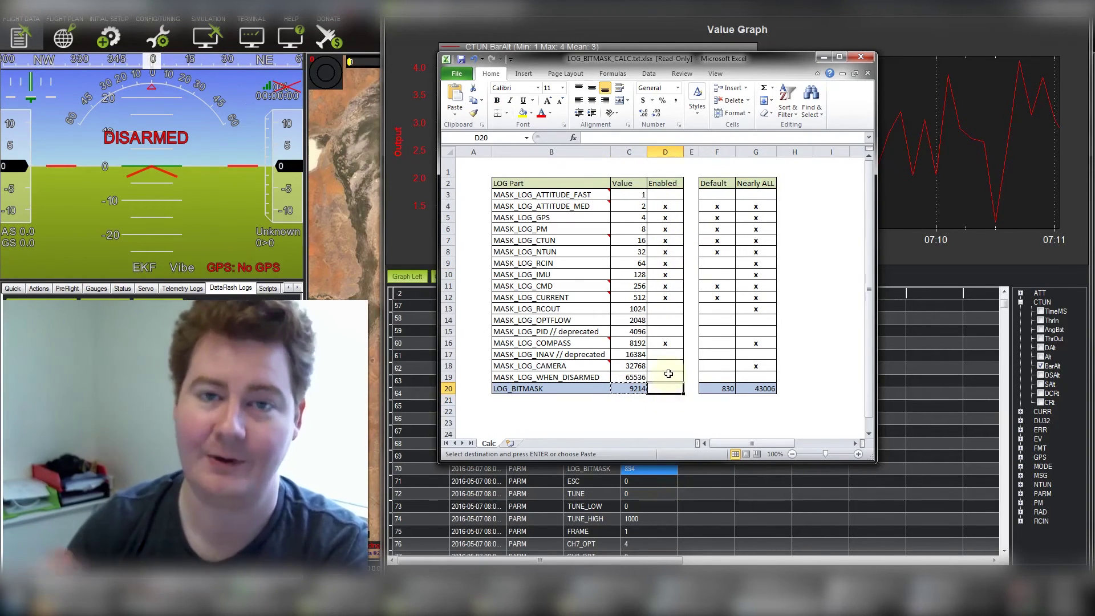